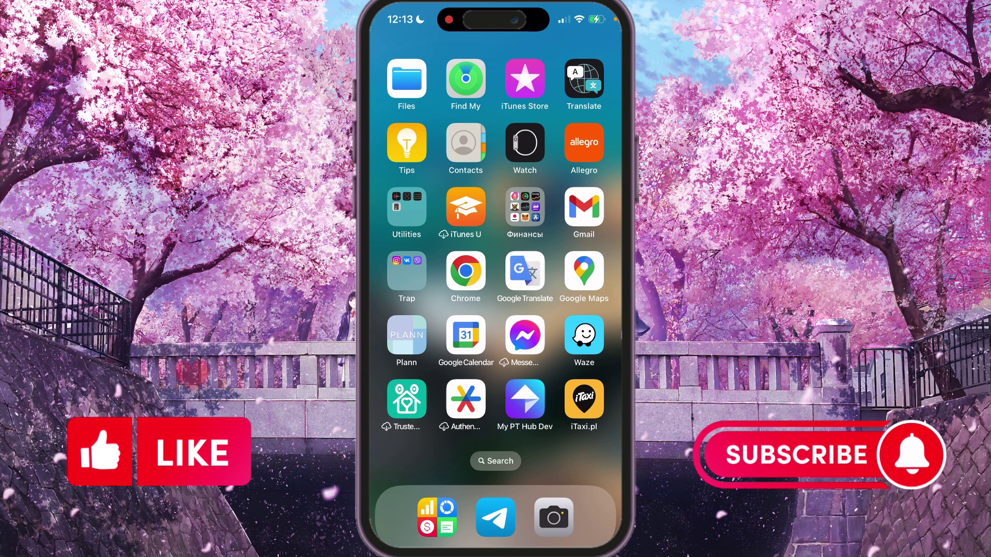
# Step: Launch Waze and open its main menu
pyautogui.click(584, 335)
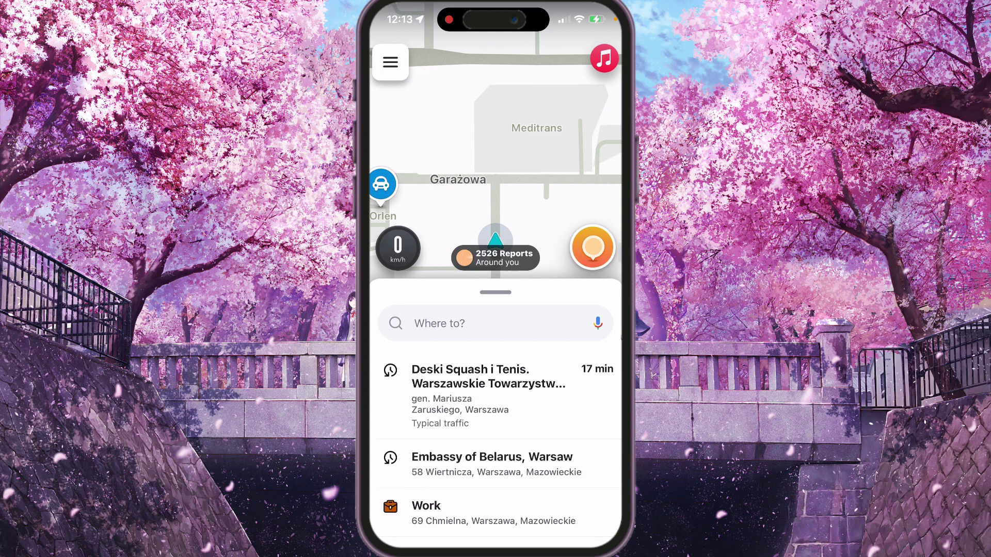
pyautogui.click(391, 61)
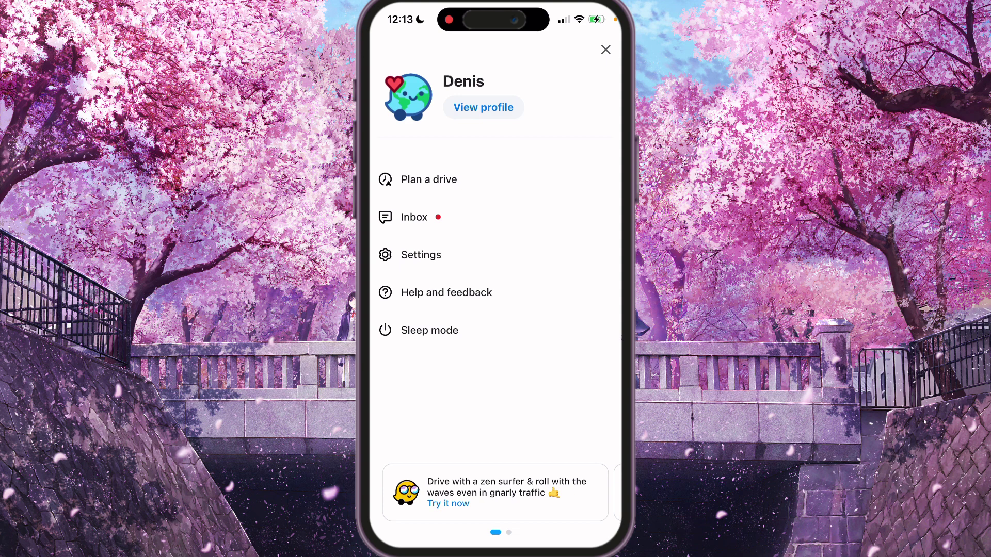
# Step: Open Settings from the Waze side menu
pyautogui.click(421, 254)
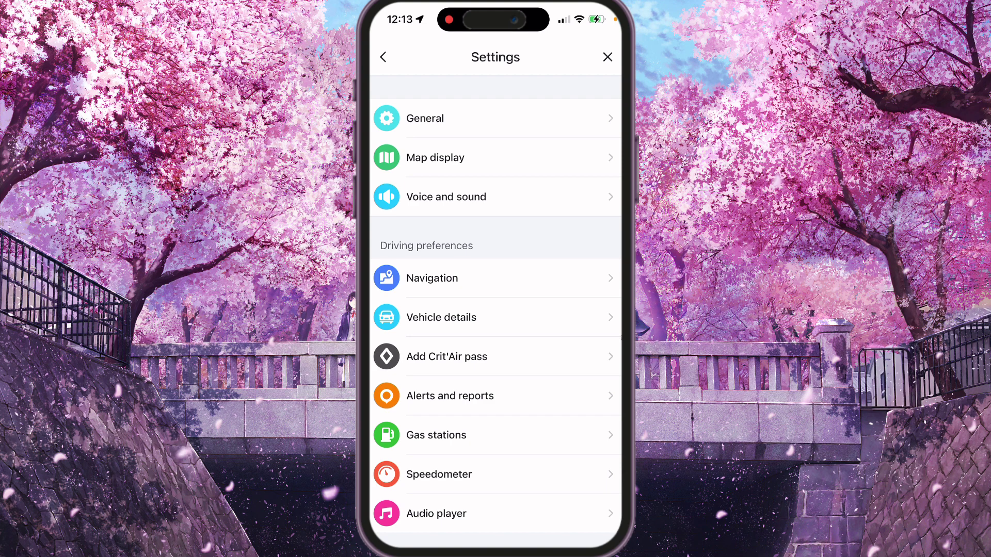
pyautogui.scroll(-2, 496, 309)
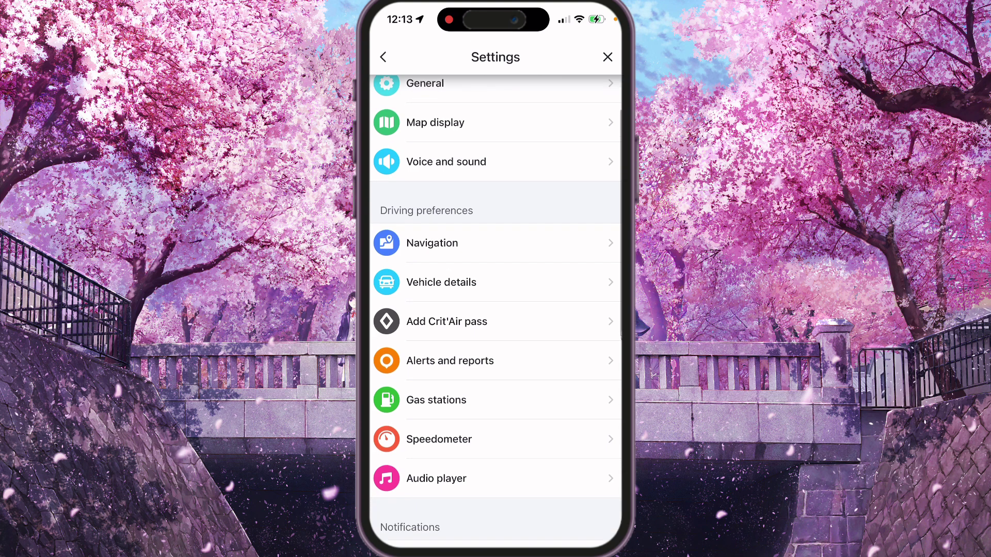
pyautogui.scroll(-3, 496, 310)
pyautogui.scroll(-3, 496, 310)
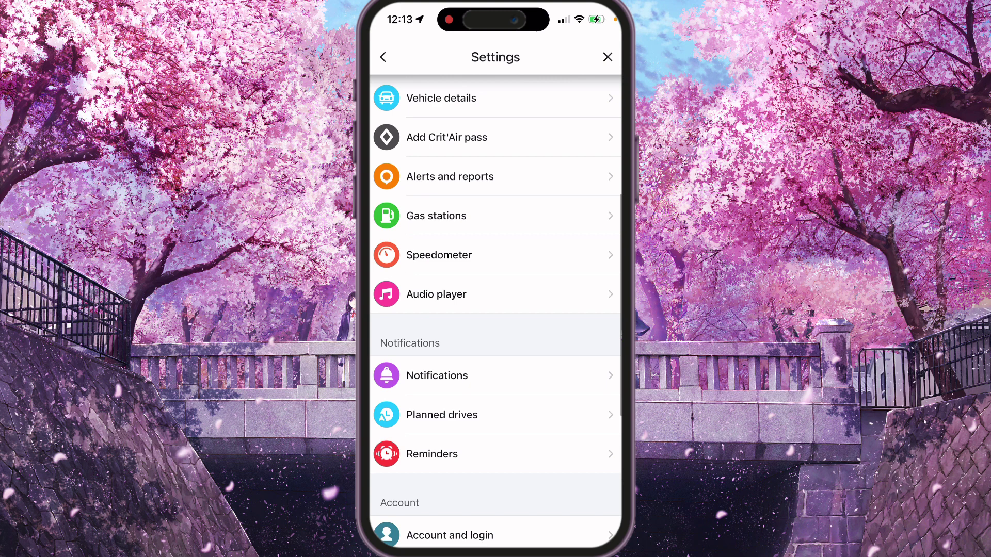
pyautogui.scroll(-3, 495, 310)
pyautogui.scroll(-2, 495, 311)
pyautogui.scroll(2, 496, 311)
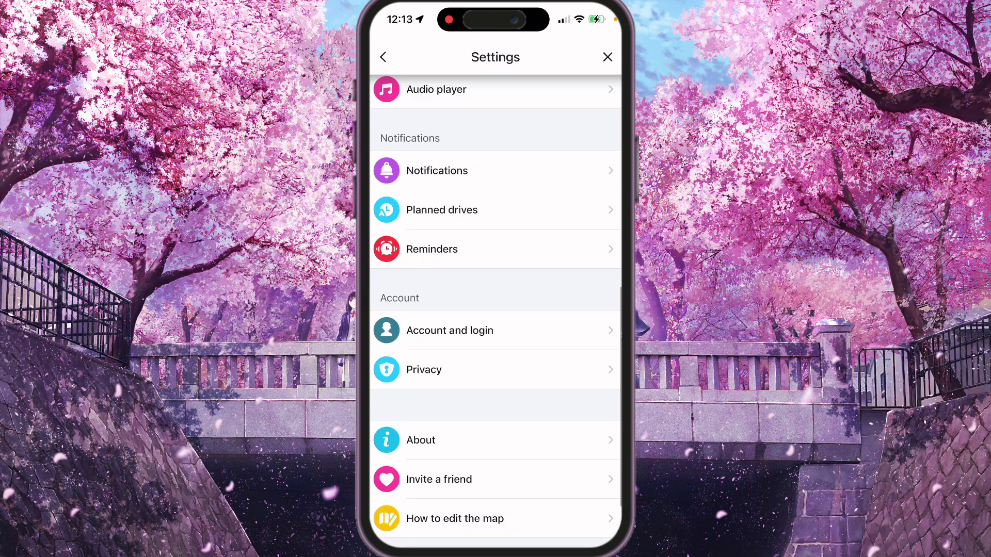
pyautogui.scroll(3, 496, 310)
pyautogui.scroll(3, 495, 309)
pyautogui.scroll(2, 496, 310)
pyautogui.scroll(2, 495, 310)
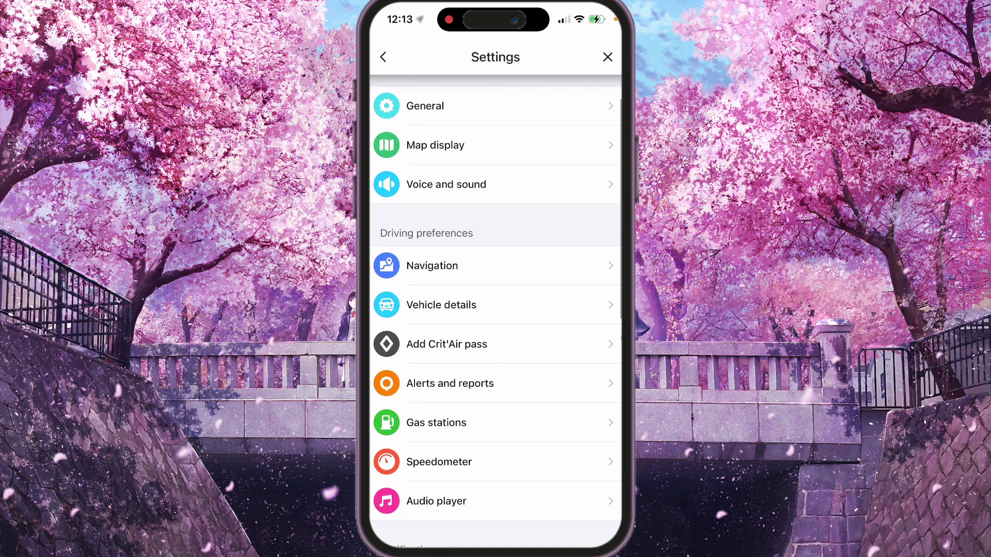
pyautogui.scroll(-2, 496, 310)
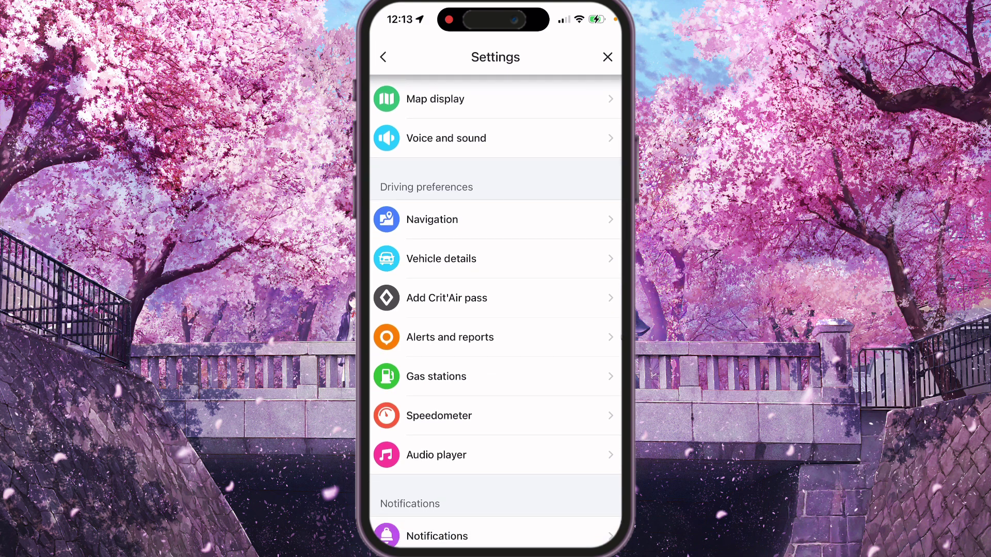
# Step: Turn on Avoid tolls in Navigation, then review Unpaved roads, leaving it at Don't allow
pyautogui.click(495, 219)
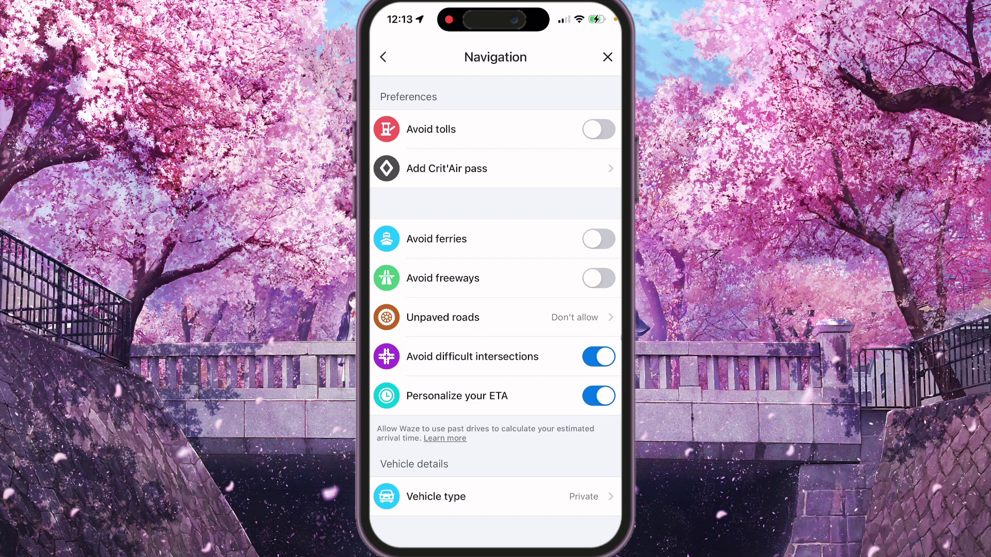
pyautogui.click(599, 130)
pyautogui.scroll(-1, 495, 309)
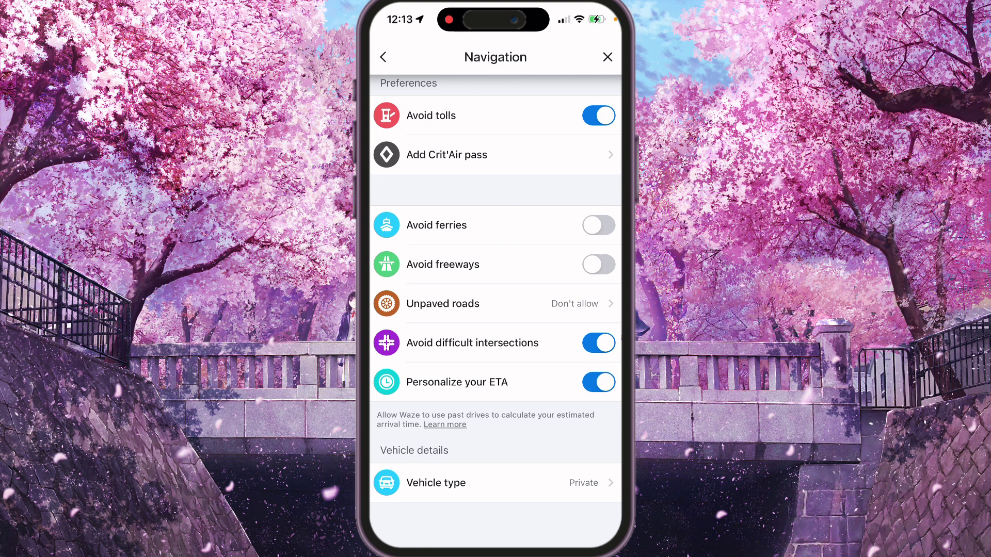
pyautogui.click(496, 303)
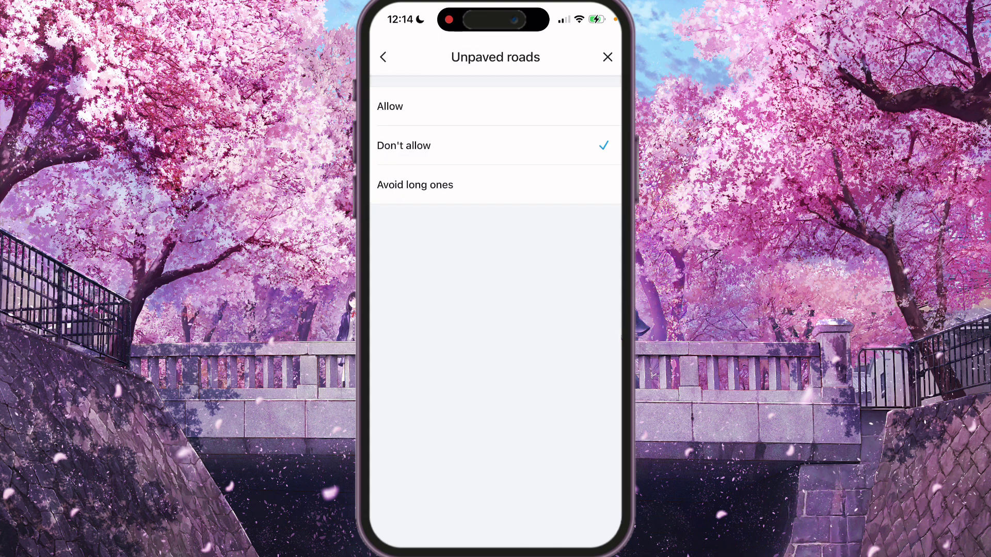
pyautogui.click(382, 57)
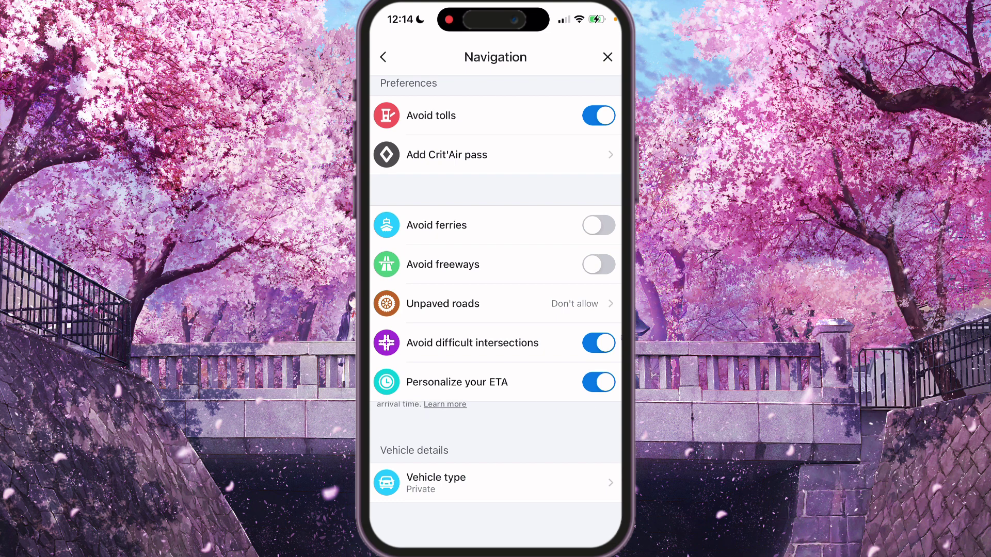
pyautogui.scroll(1, 495, 310)
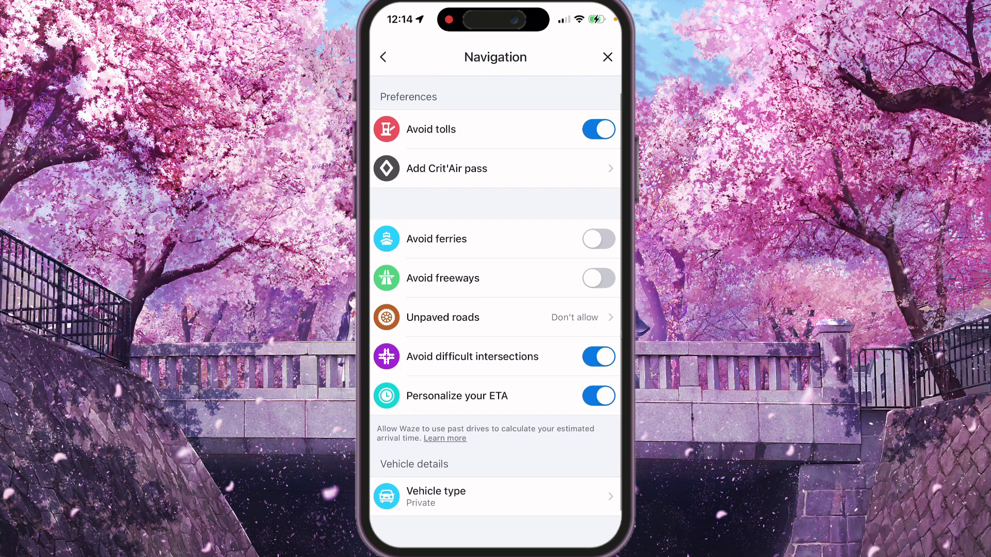